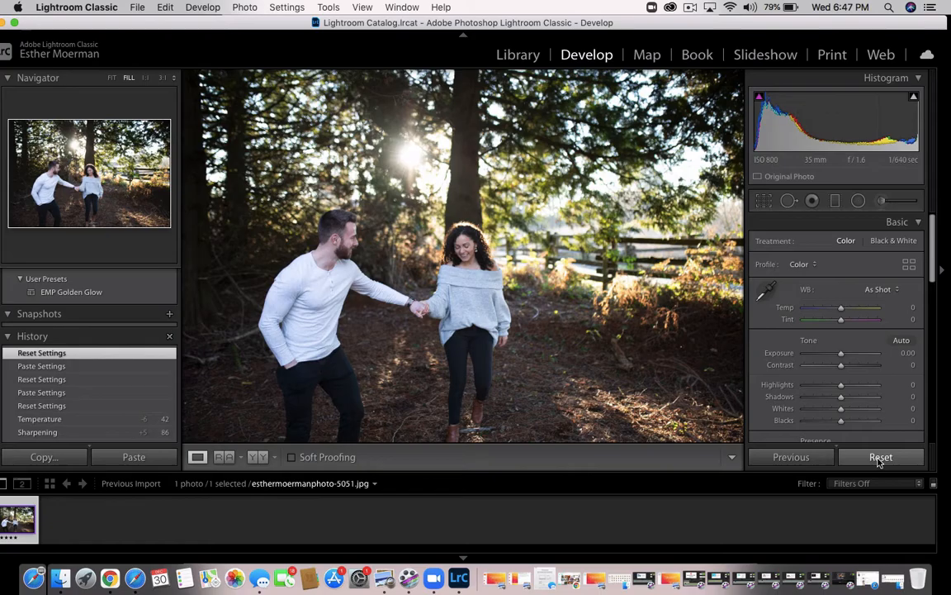
Paste the previously copied develop settings onto the photo and reset all its adjustments
key("super+shift+v")
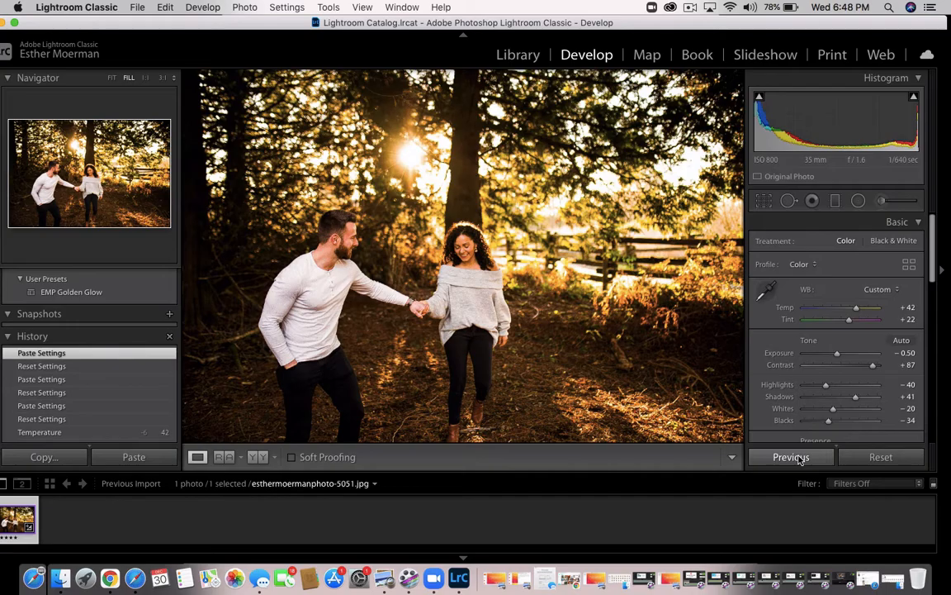
left_click(876, 457)
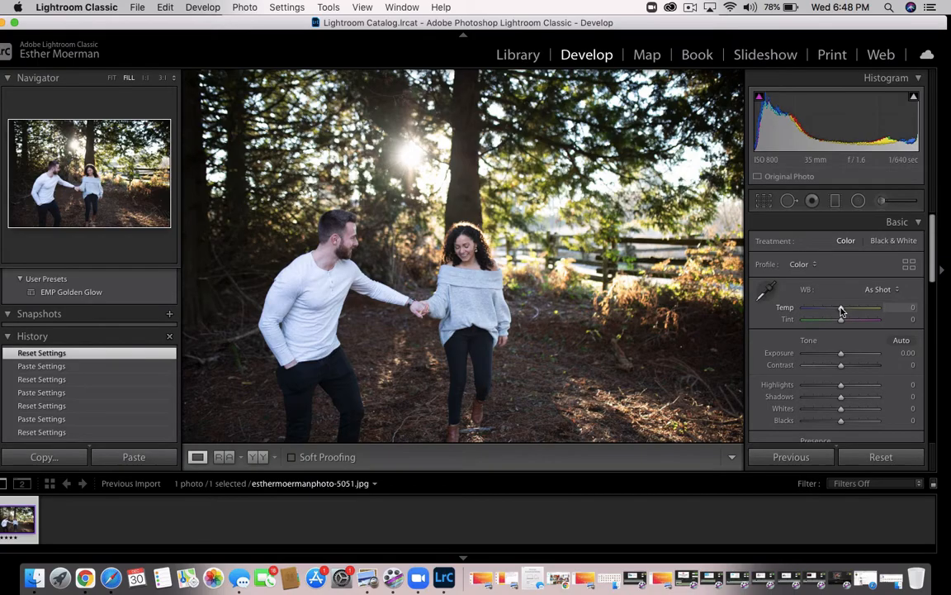
Warm the white balance to a temperature of +42 and raise the photo's contrast to +86
left_click_drag(841, 311, 856, 313)
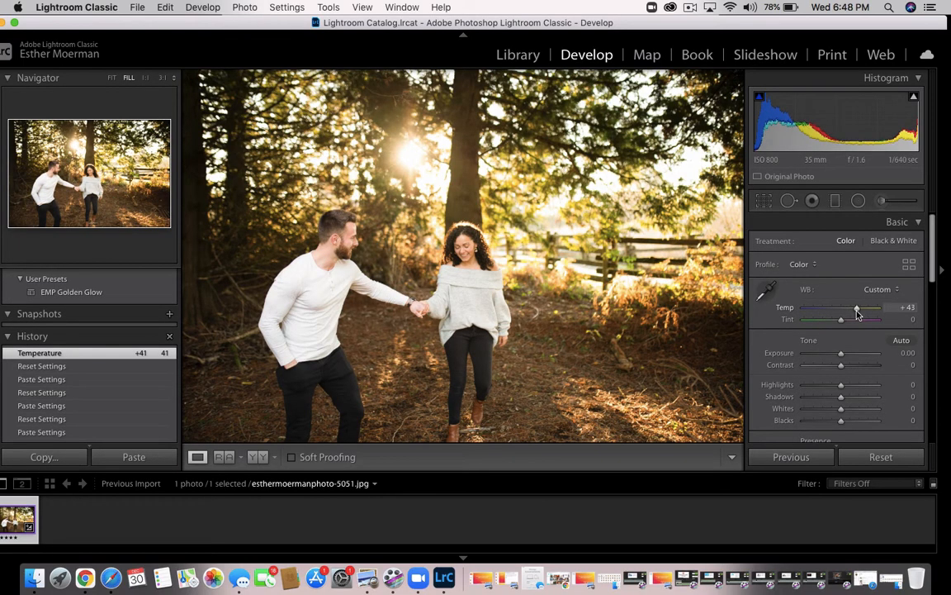
left_click(857, 314)
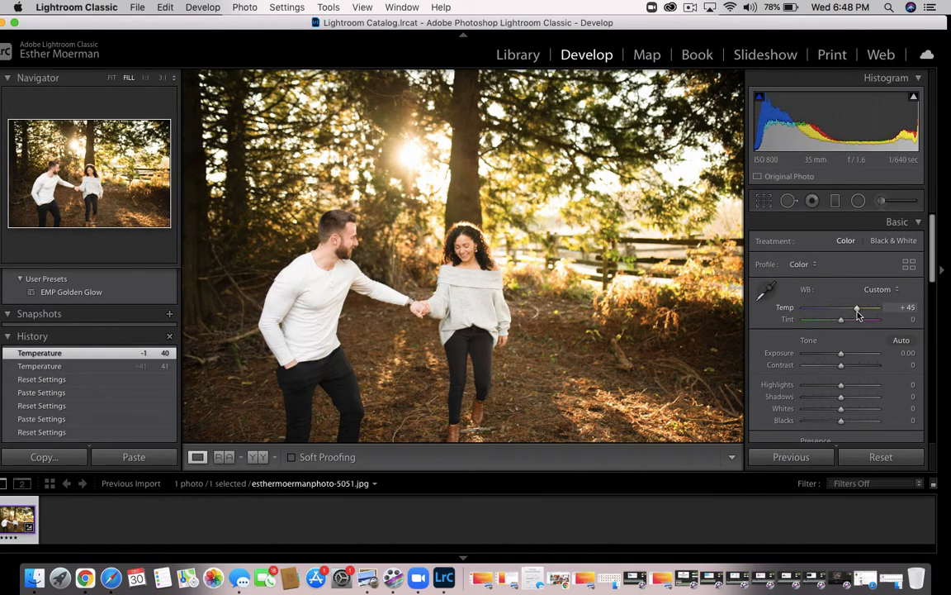
left_click(856, 314)
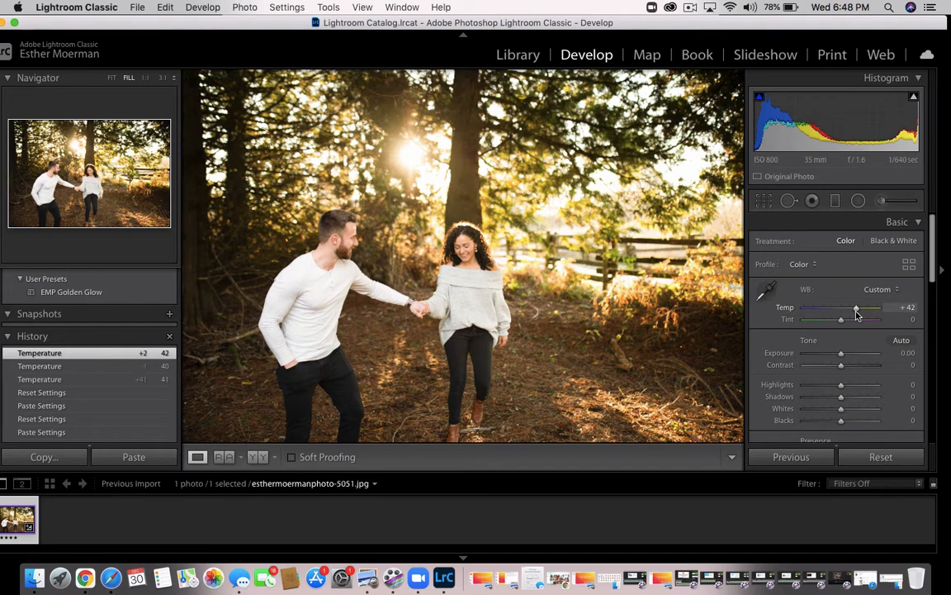
scroll(834, 378, "down", 2)
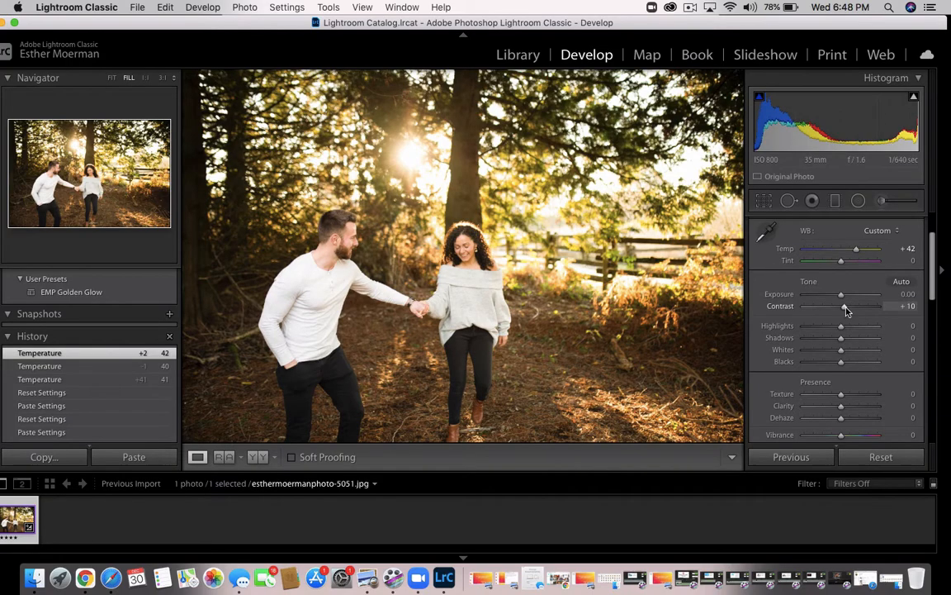
left_click_drag(843, 308, 873, 321)
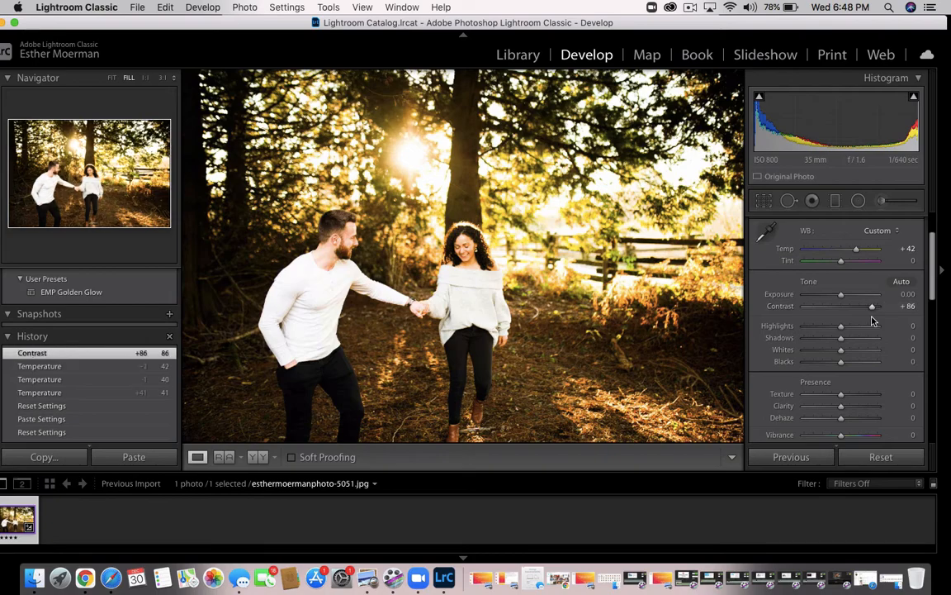
Lower the photo's highlights to −40 and raise its shadows to +40
scroll(867, 314, "down", 3)
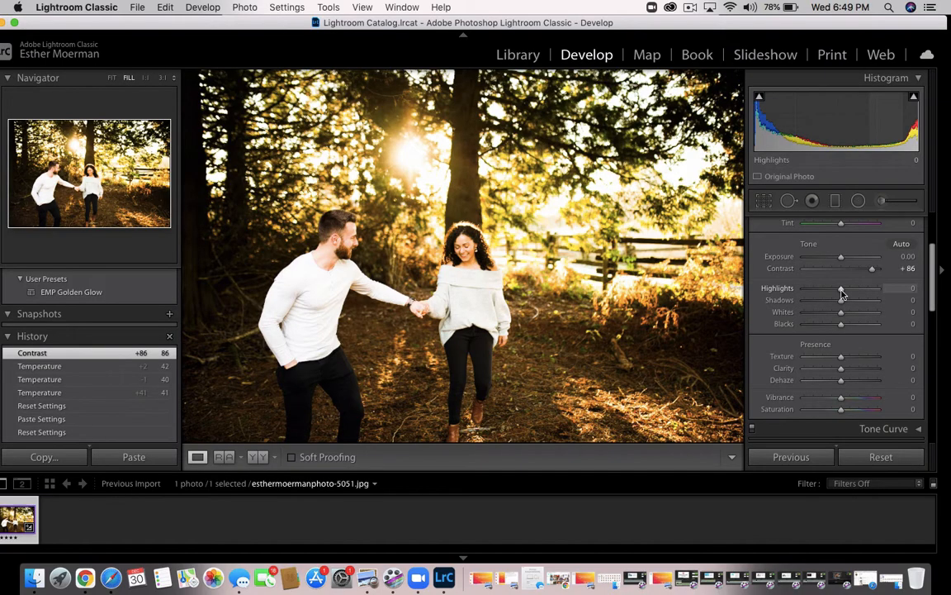
scroll(842, 294, "up", 3)
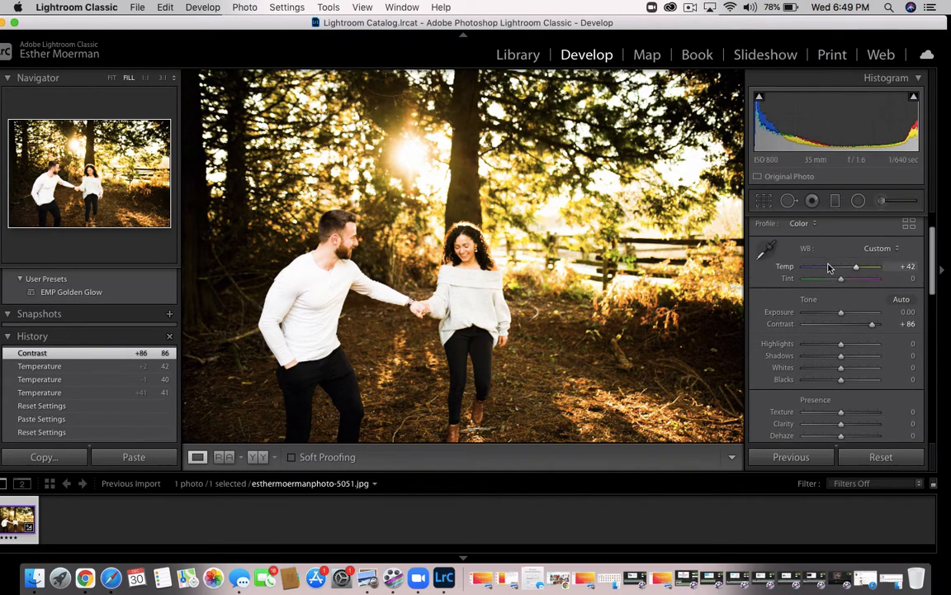
scroll(842, 312, "down", 2)
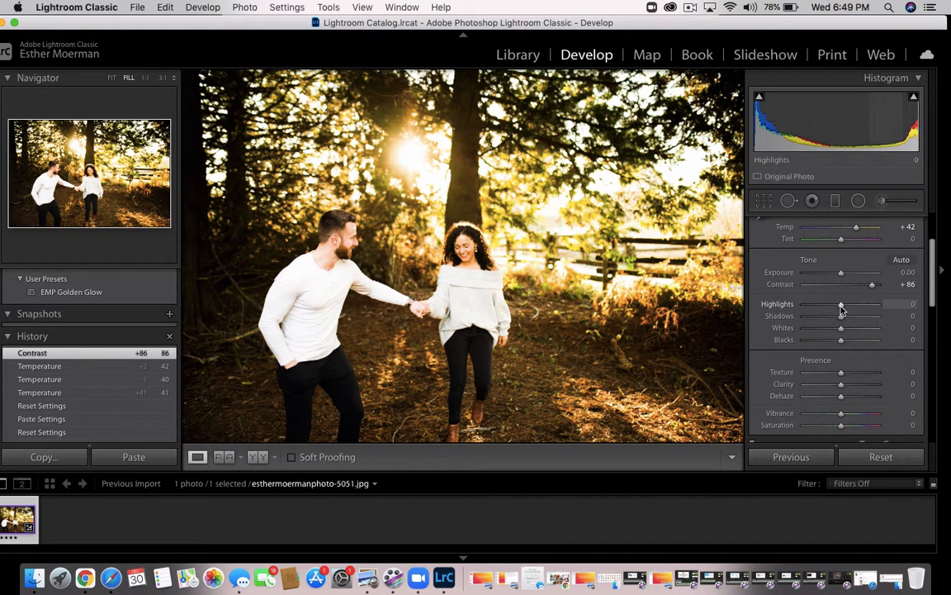
left_click_drag(841, 309, 828, 309)
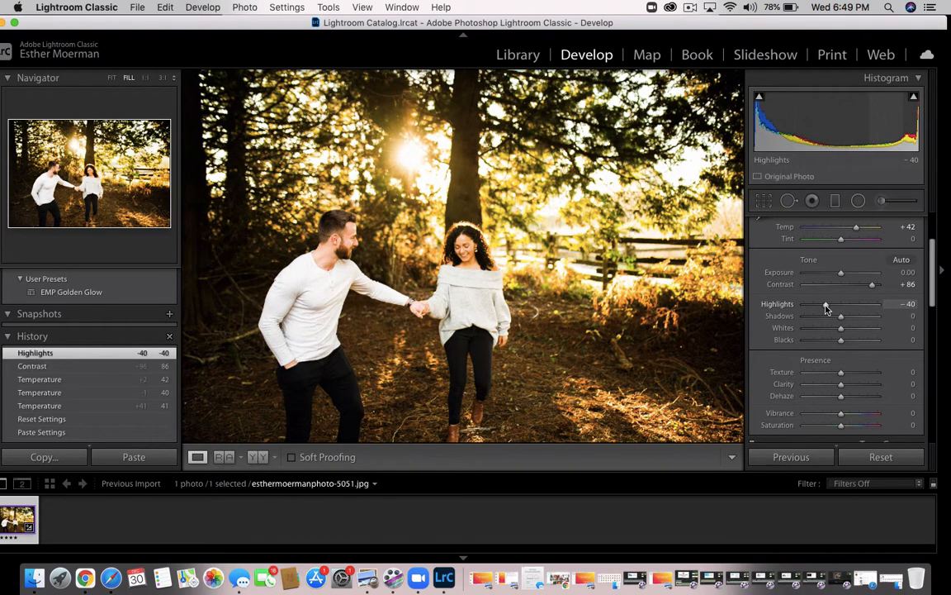
scroll(826, 309, "down", 3)
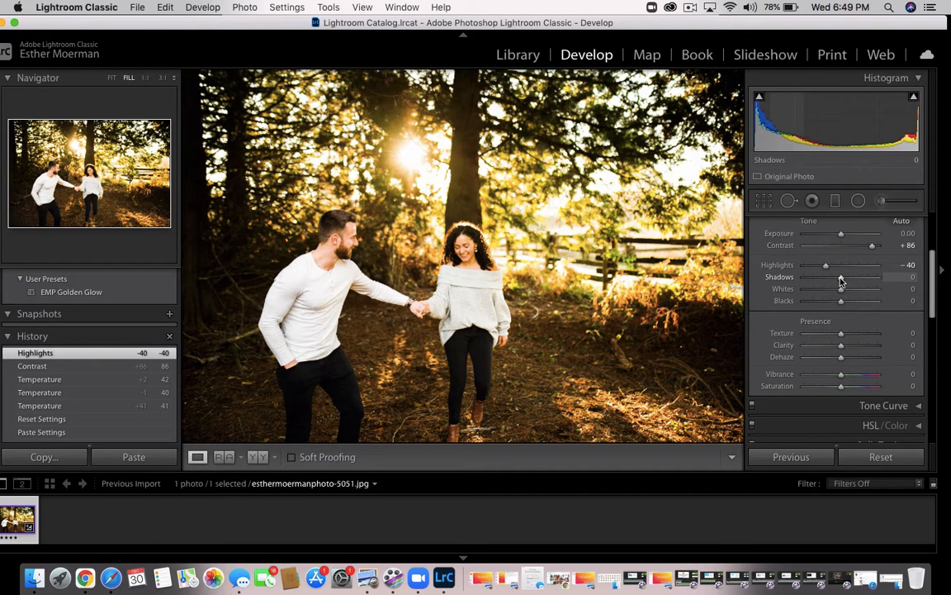
left_click_drag(841, 281, 856, 282)
Reduce the photo's whites to −20 and its blacks to −34
scroll(855, 282, "down", 3)
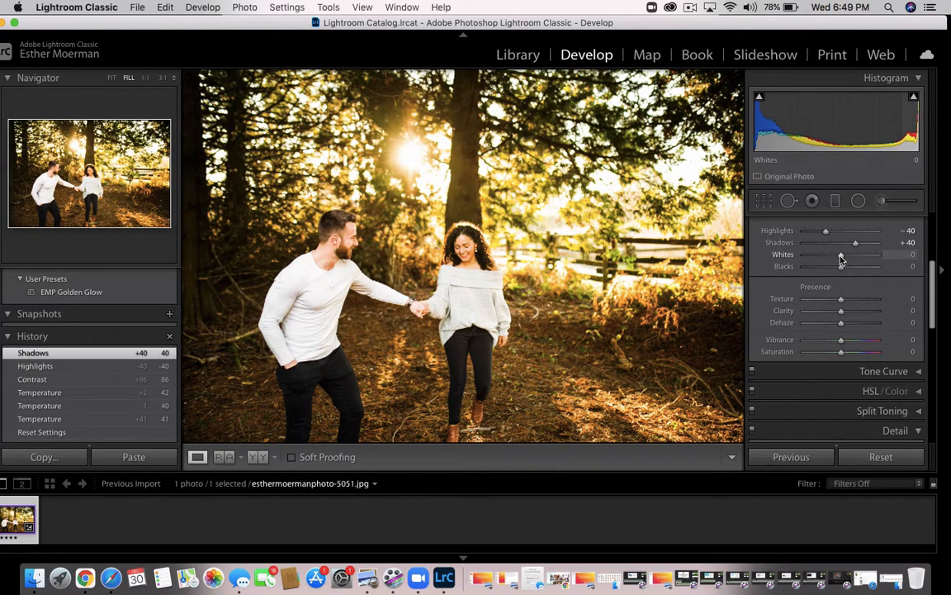
left_click_drag(840, 259, 827, 260)
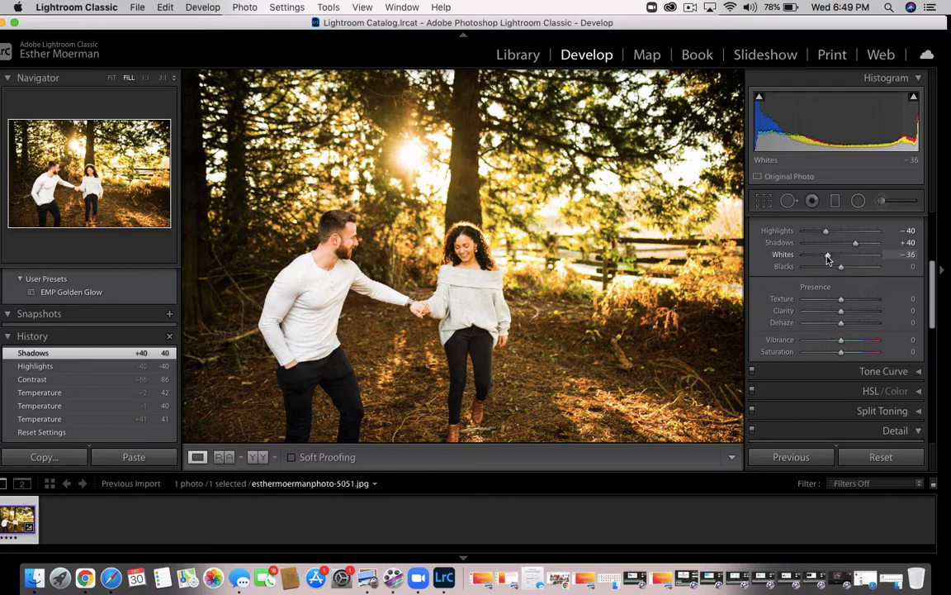
left_click_drag(827, 258, 835, 261)
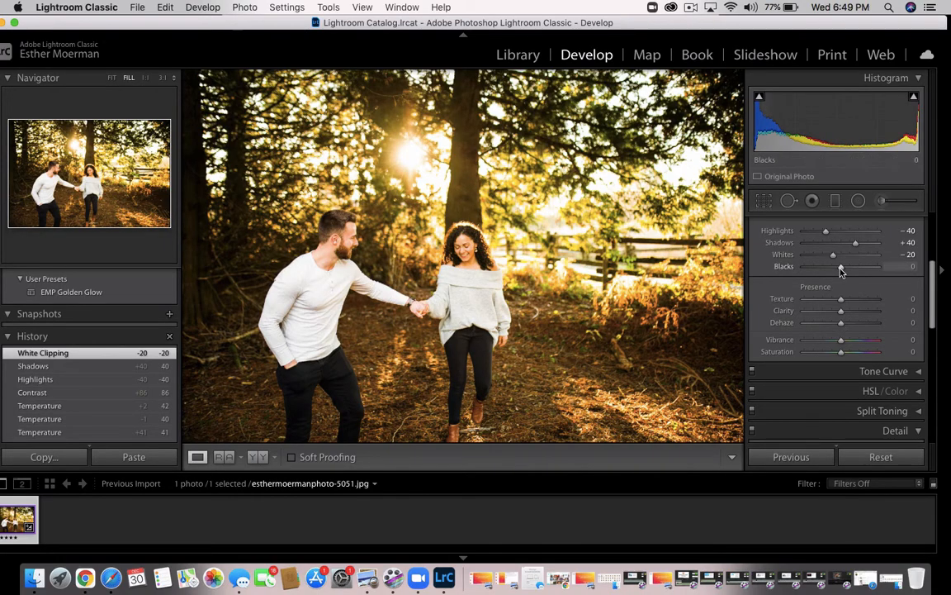
left_click_drag(841, 268, 834, 269)
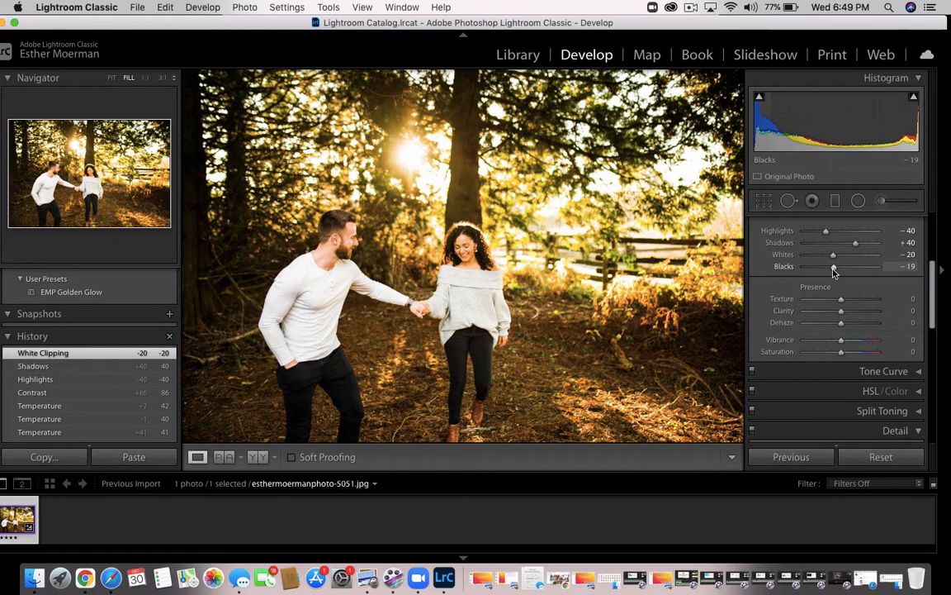
left_click_drag(834, 273, 828, 271)
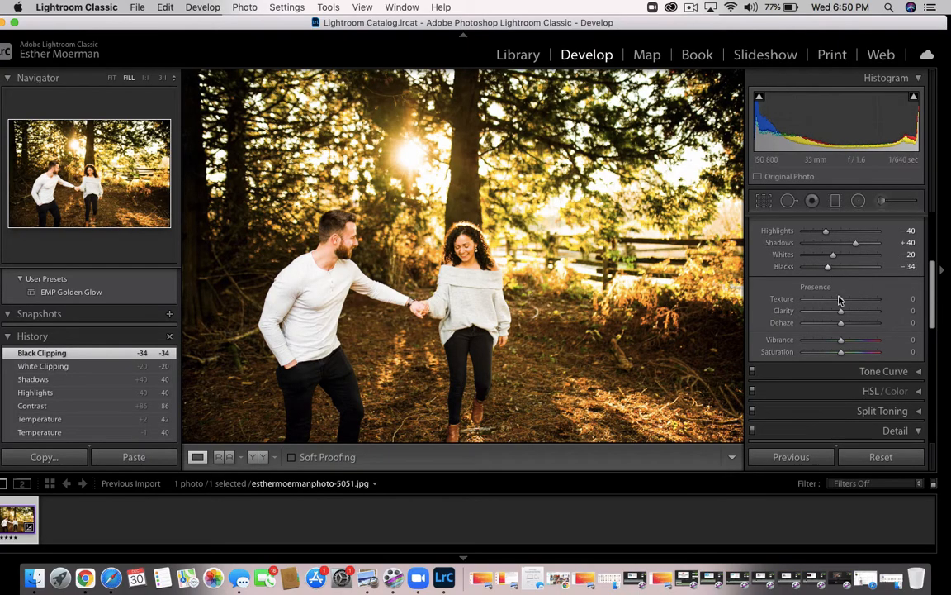
Set the photo's saturation to −10 and its vibrance to +31
scroll(843, 330, "down", 2)
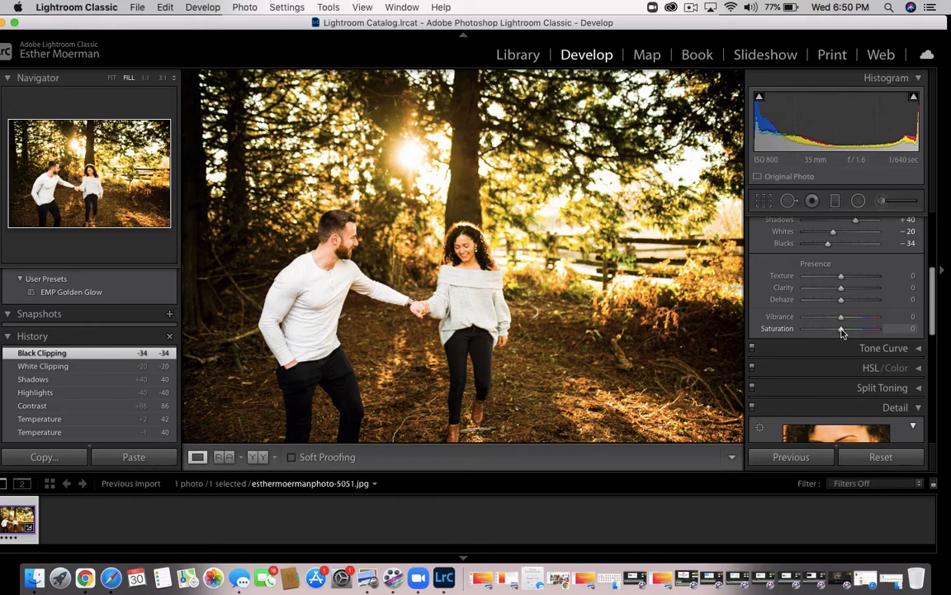
left_click_drag(841, 332, 837, 332)
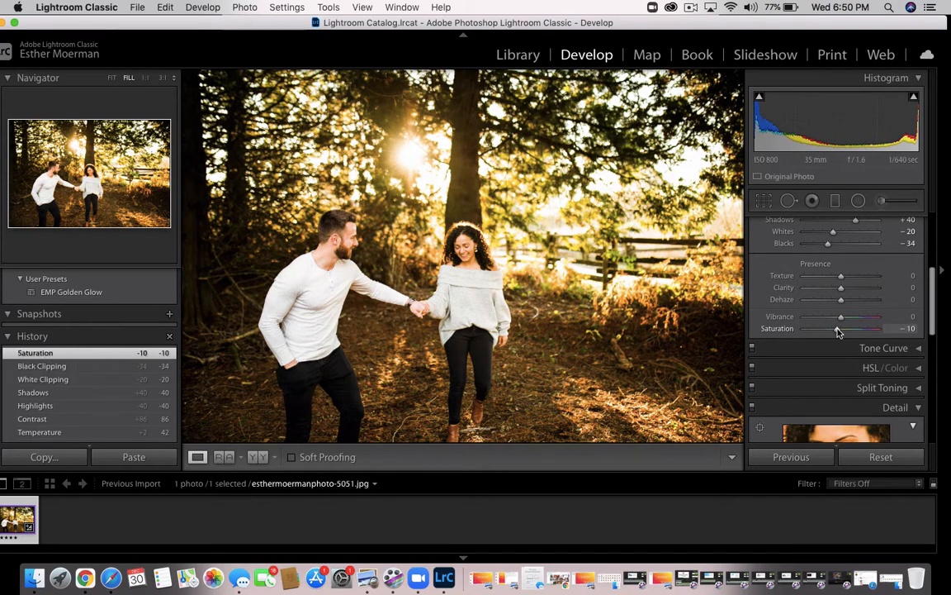
left_click_drag(841, 318, 853, 321)
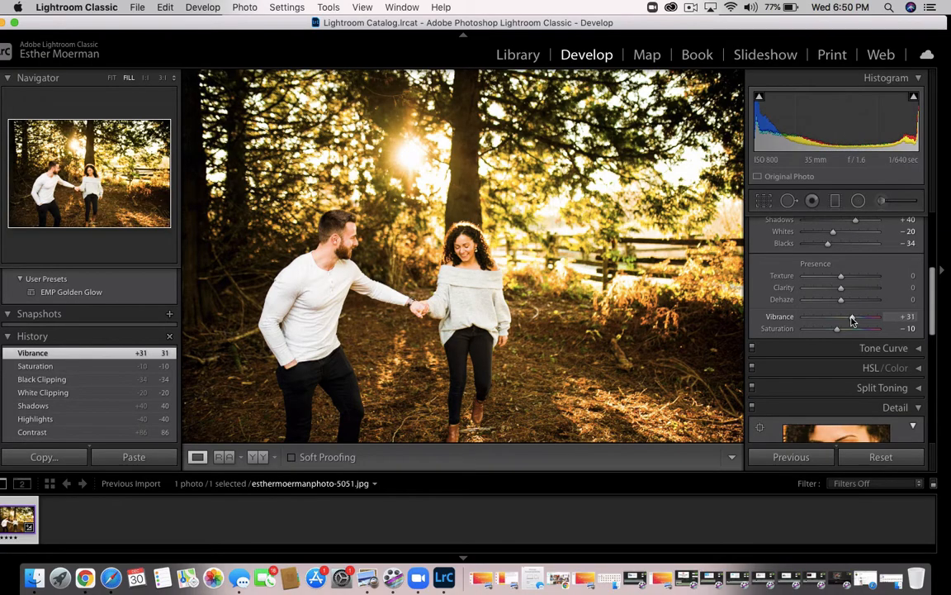
Shift the white balance tint towards magenta to +13
scroll(852, 322, "up", 5)
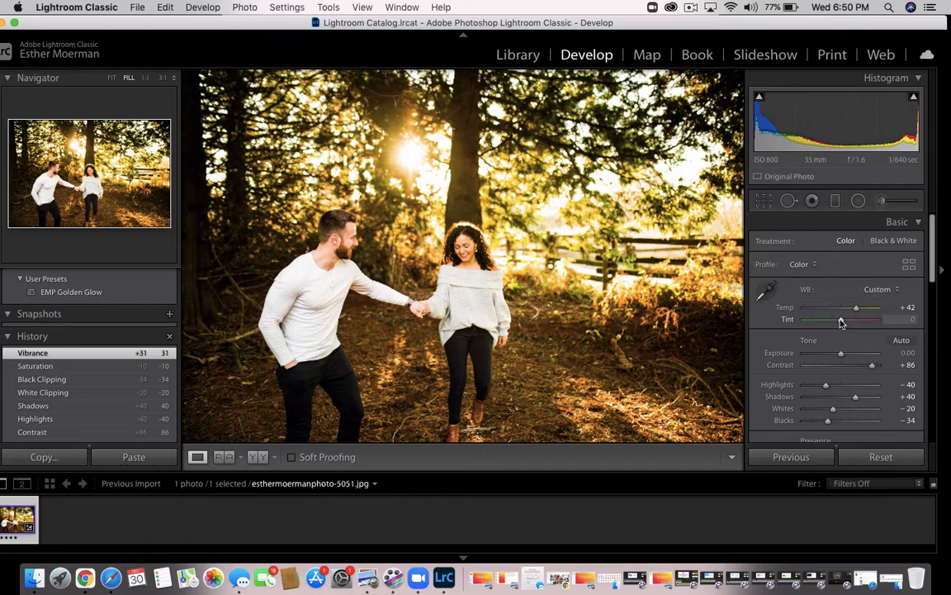
left_click_drag(841, 322, 845, 324)
left_click_drag(844, 323, 845, 323)
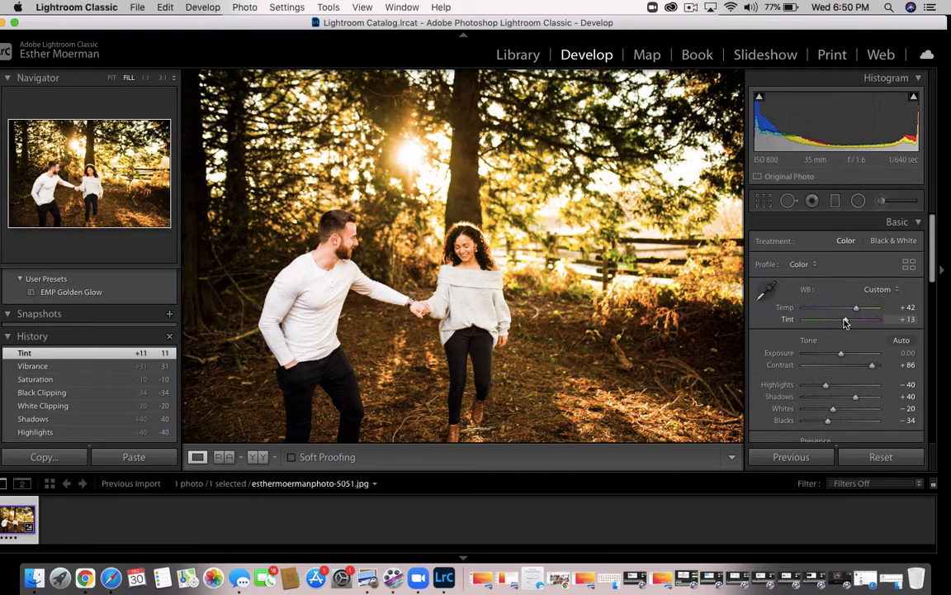
left_click_drag(845, 323, 845, 323)
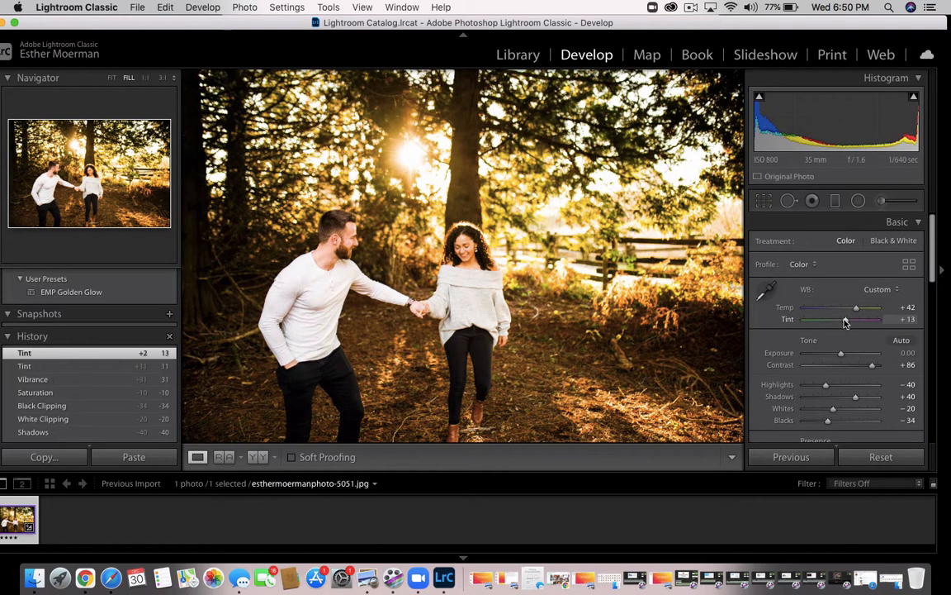
Set the sharpening amount of the photo to 63
scroll(845, 323, "down", 15)
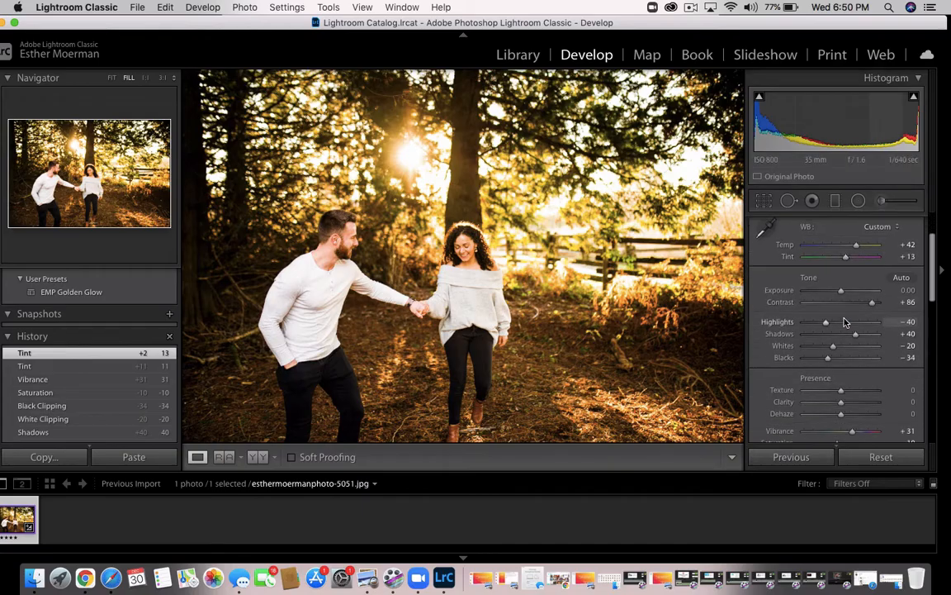
scroll(845, 323, "down", 3)
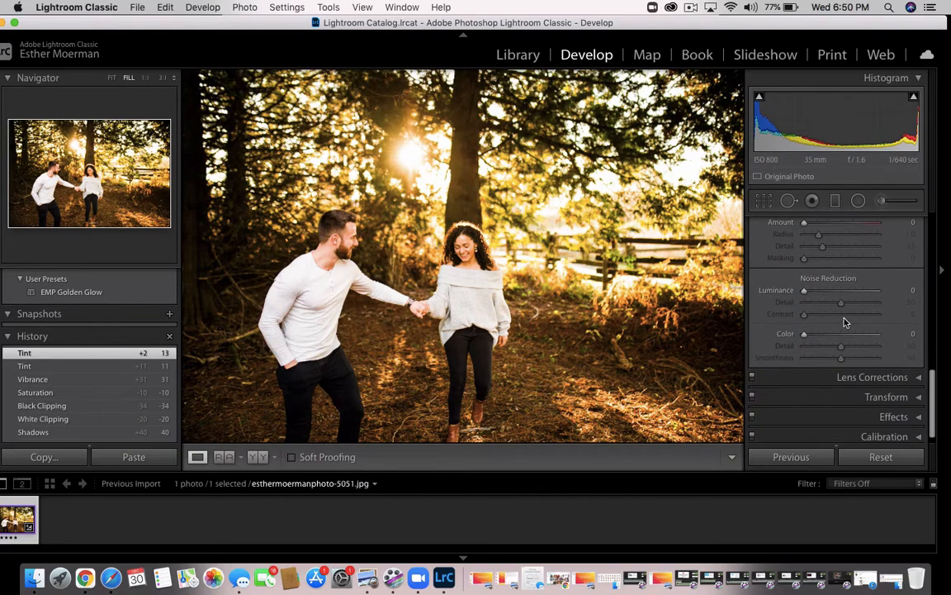
scroll(845, 321, "up", 4)
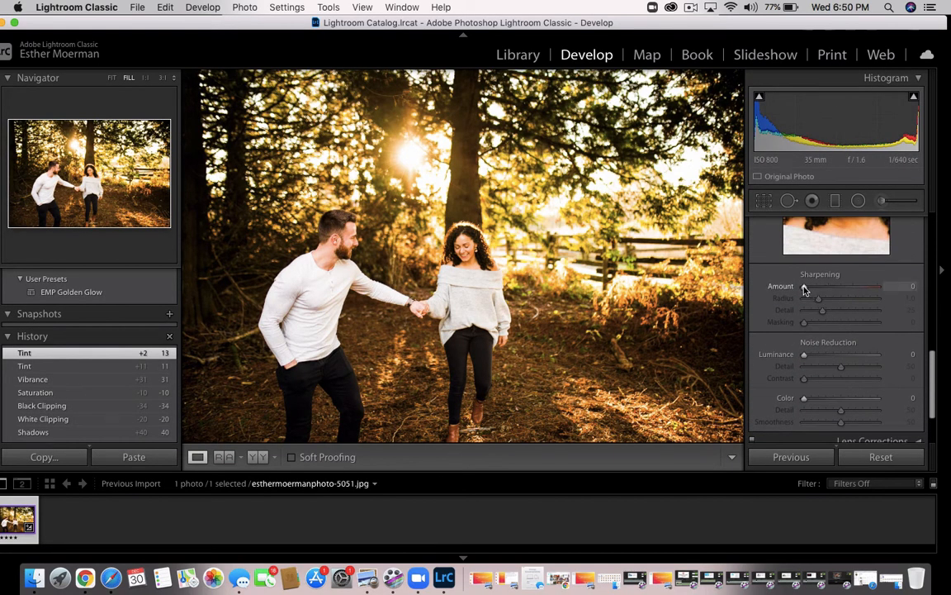
left_click_drag(803, 285, 831, 291)
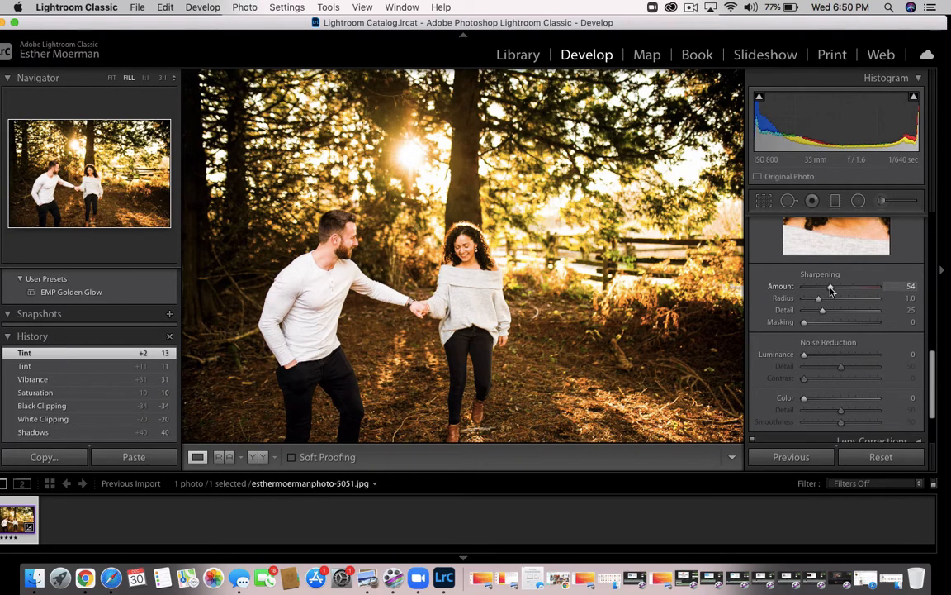
left_click_drag(831, 290, 834, 292)
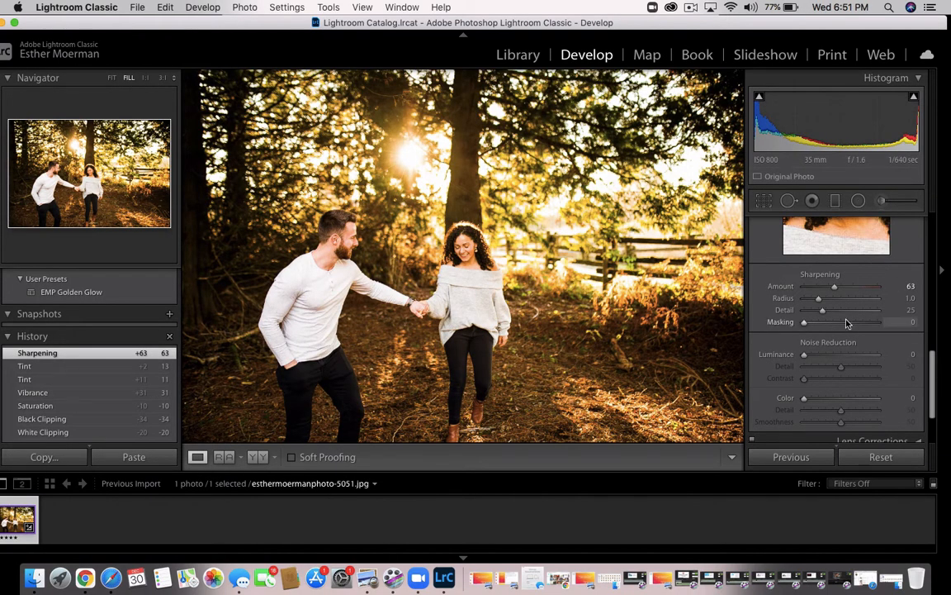
Crop the photo slightly tighter around the couple and apply the crop
scroll(847, 322, "up", 10)
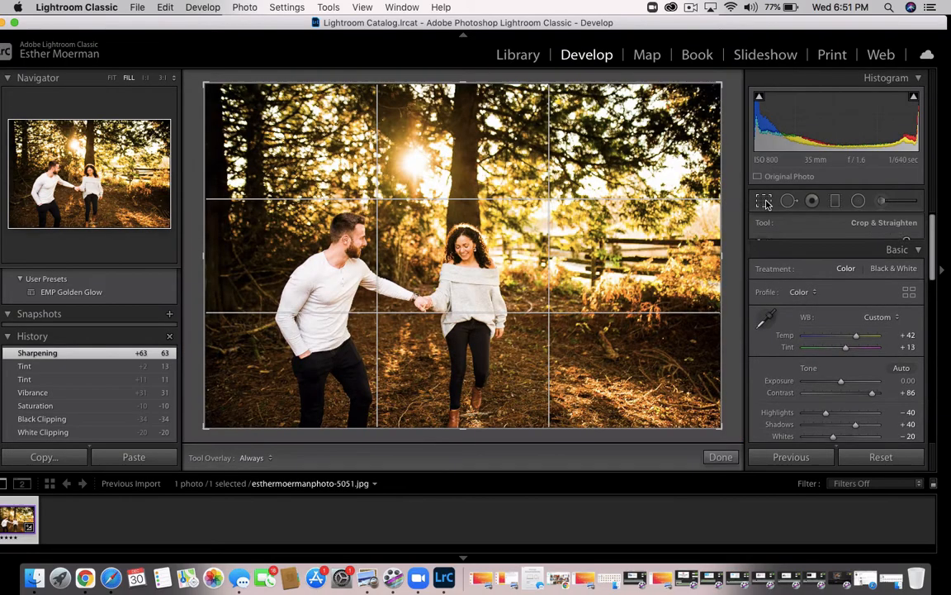
key("r")
left_click_drag(722, 201, 709, 202)
left_click(720, 456)
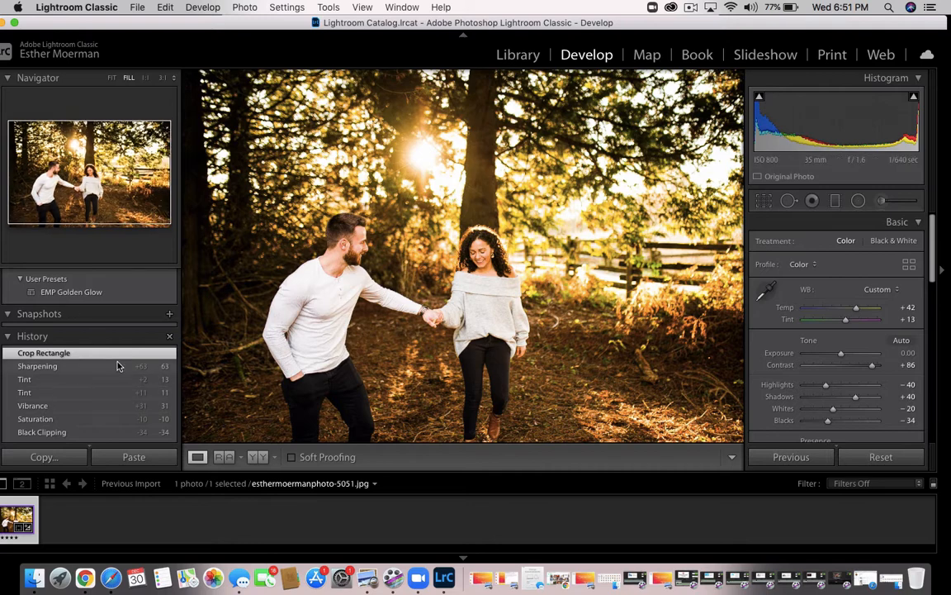
Save the current adjustments as a new develop preset named "EMP FALL" in the User Presets group
scroll(135, 371, "up", 10)
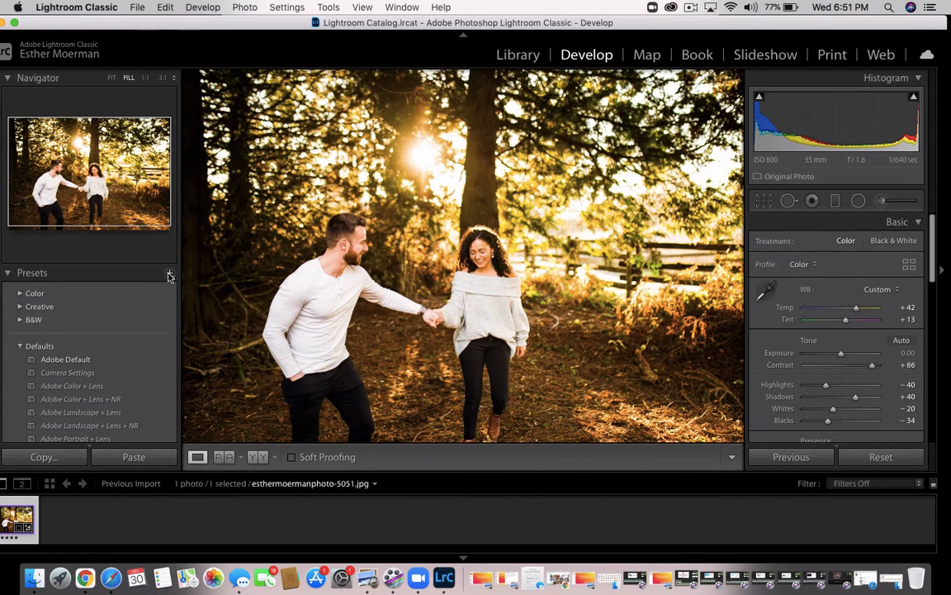
left_click(169, 275)
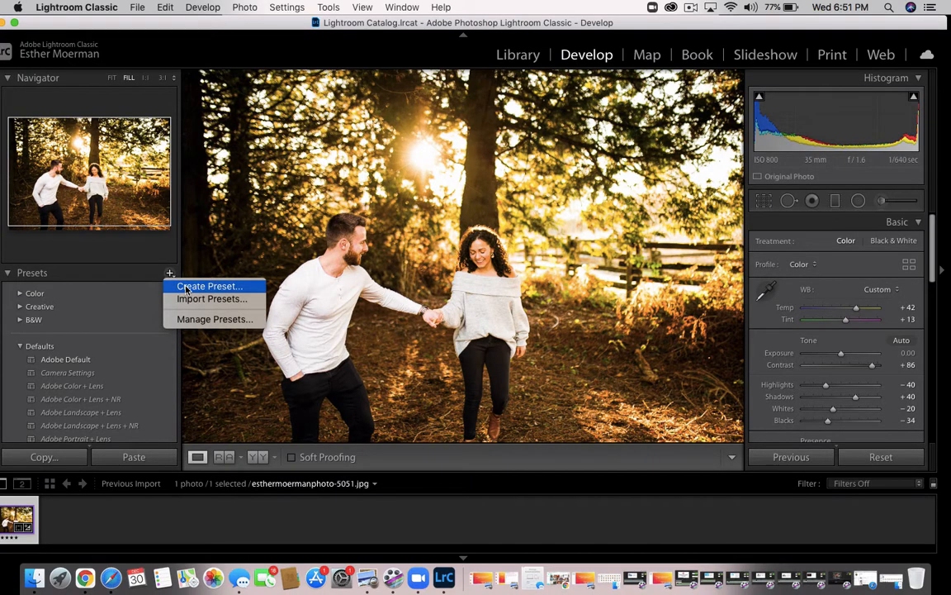
left_click(186, 289)
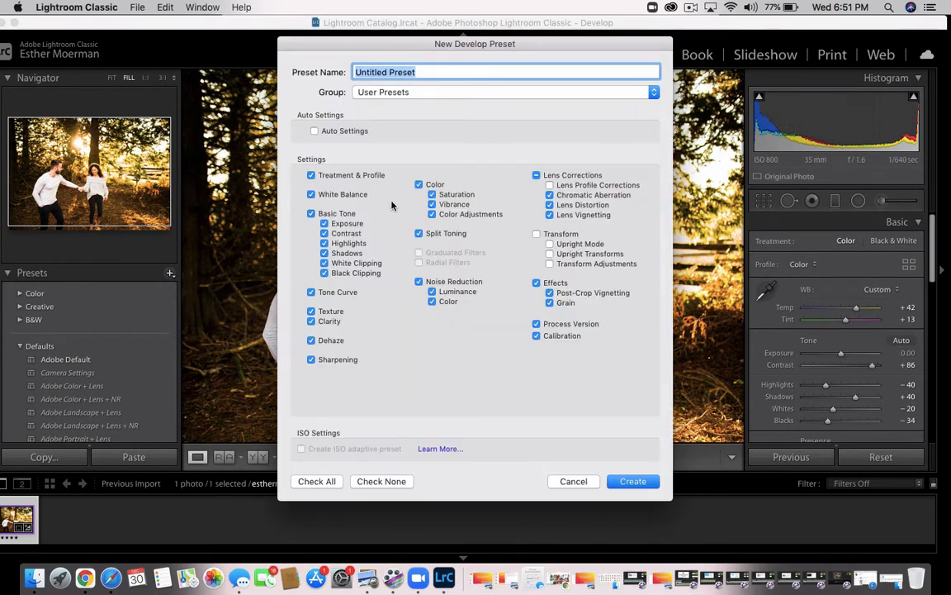
type("EMP FAL")
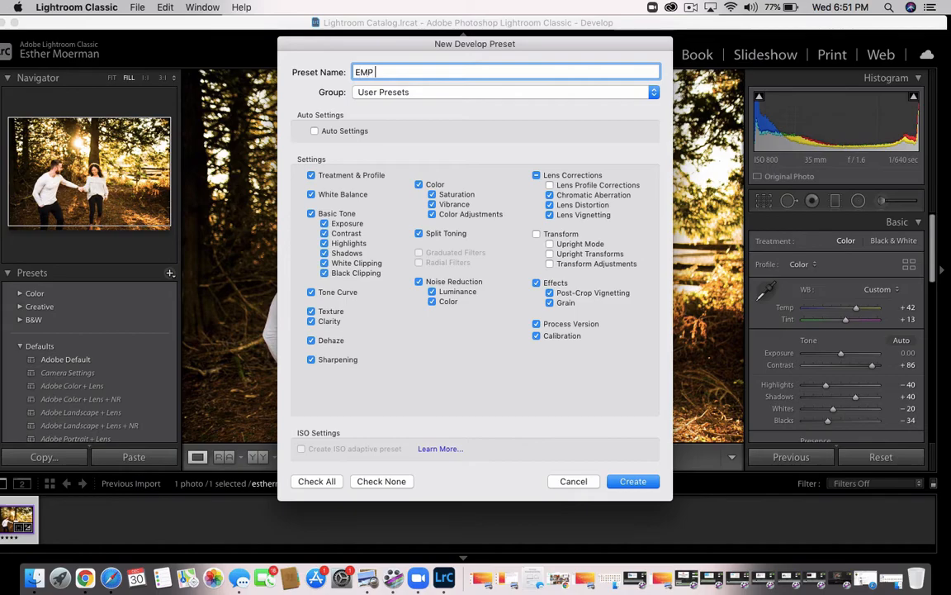
type("L")
left_click(633, 482)
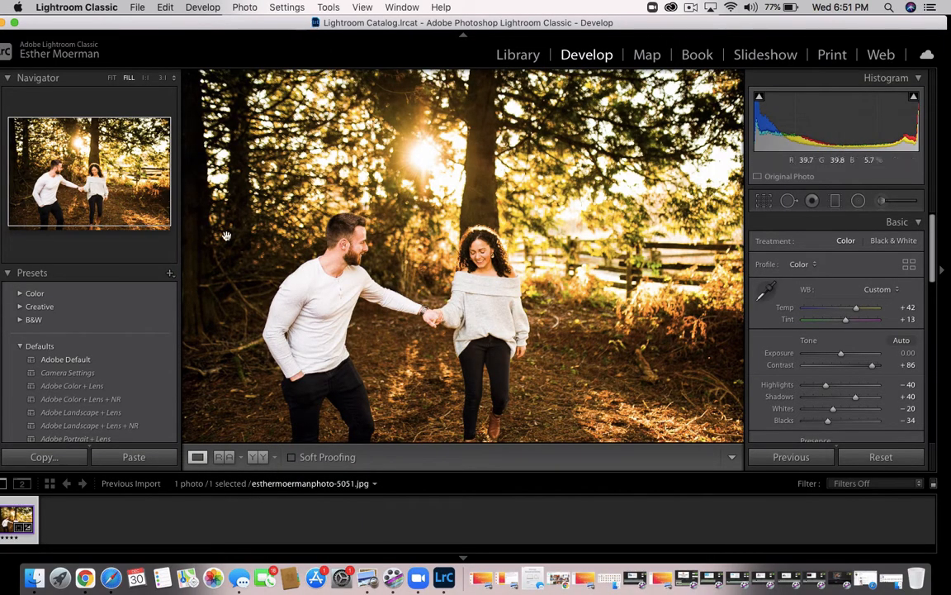
Look over the User Presets group and move the application window fully onto the screen
scroll(89, 430, "down", 10)
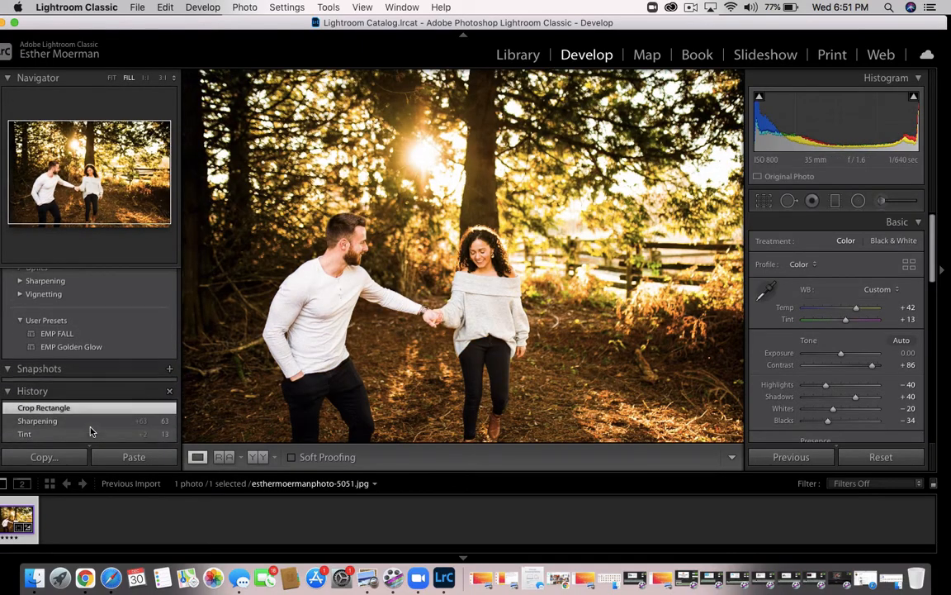
scroll(91, 431, "up", 4)
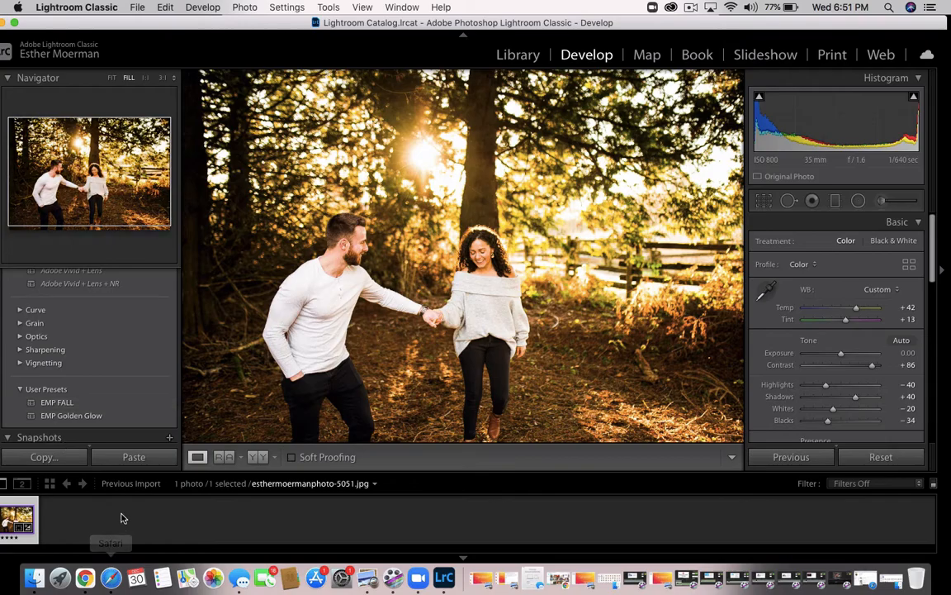
left_click_drag(290, 23, 322, 19)
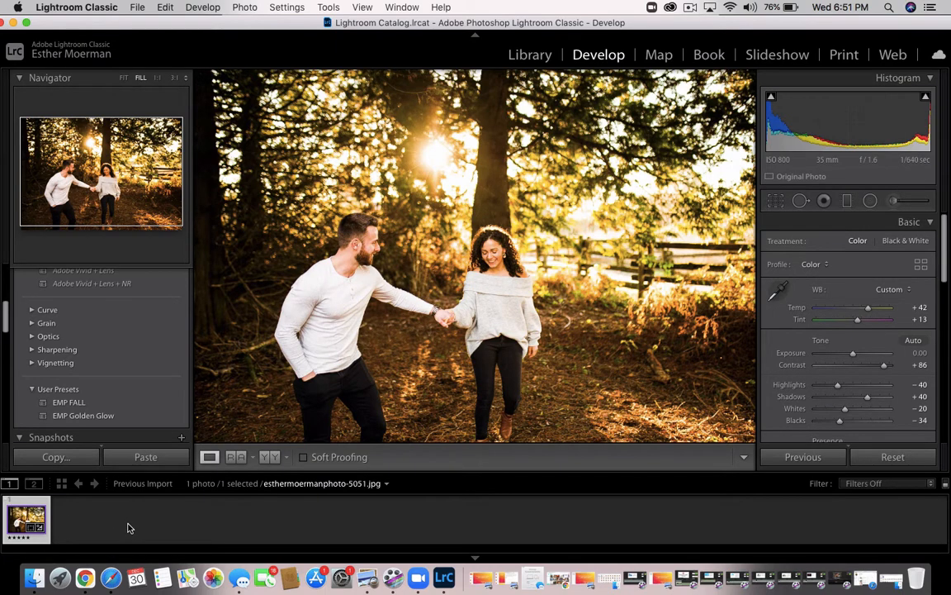
Reset all develop adjustments of the photo and paste the previously copied settings onto it, checking the before and after views
left_click(893, 458)
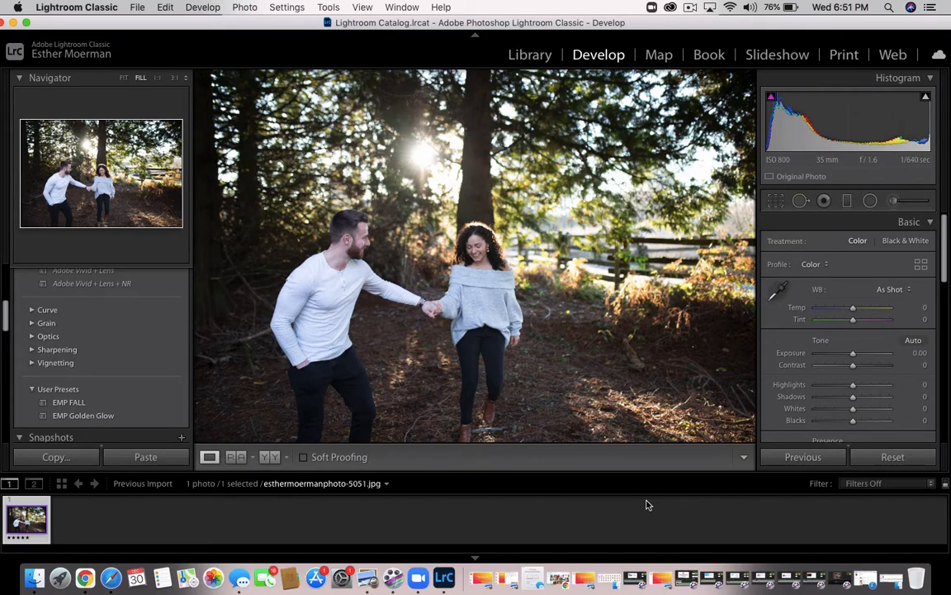
key("super+shift+v")
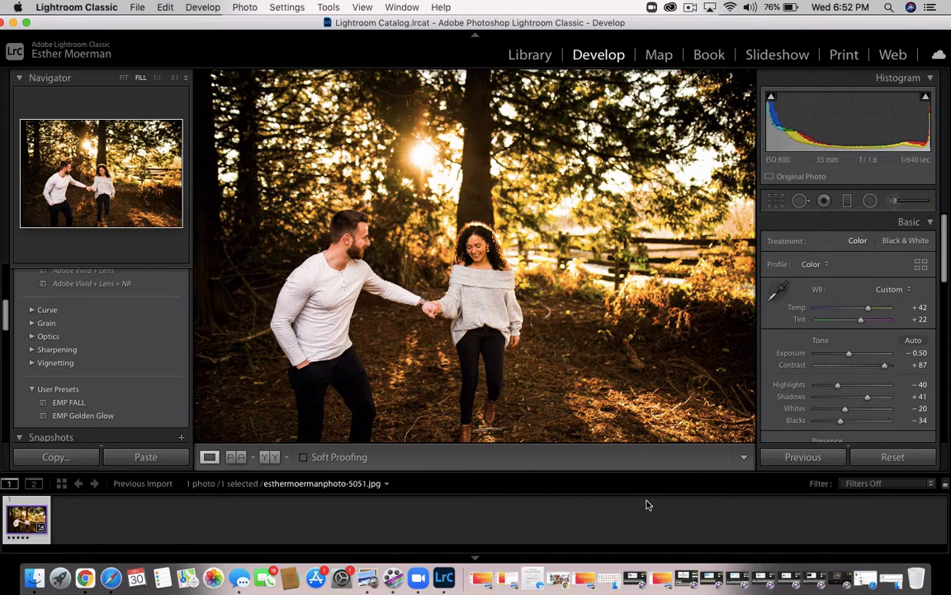
key("backslash")
key("backslash")
Copy the develop settings without local adjustments, transform, spot removal or crop, and paste them back onto the reset photo
key("super+shift+c")
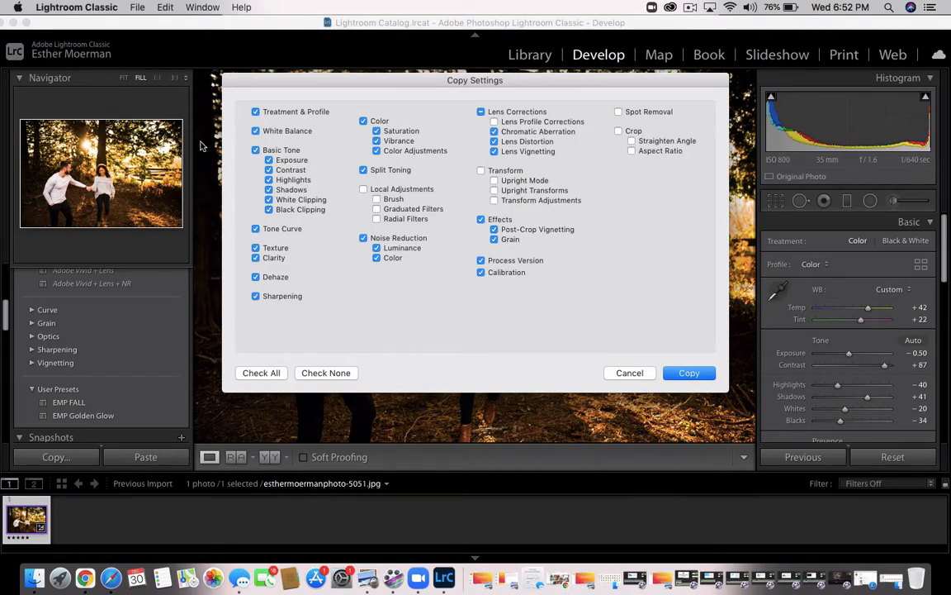
left_click(687, 374)
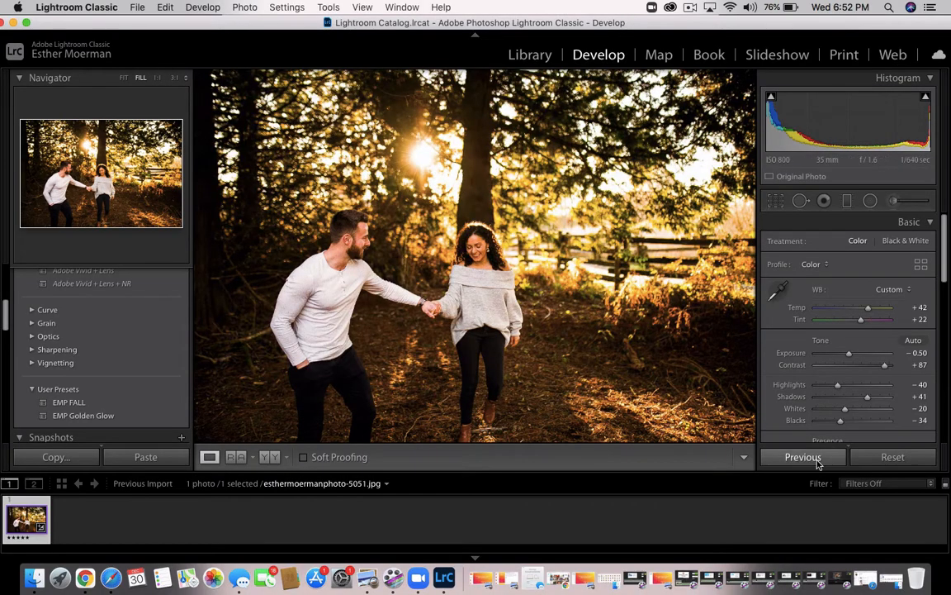
left_click(893, 460)
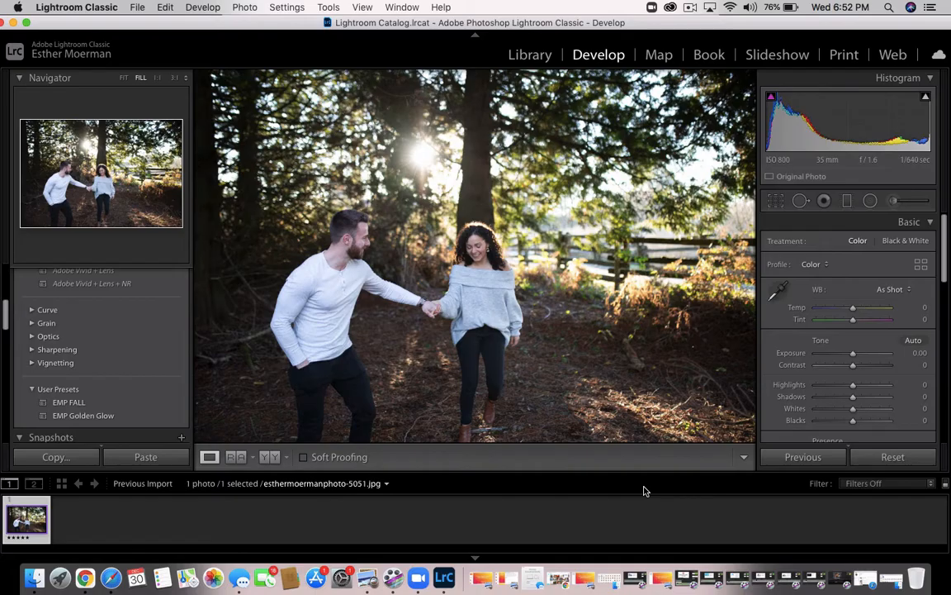
key("super+shift+v")
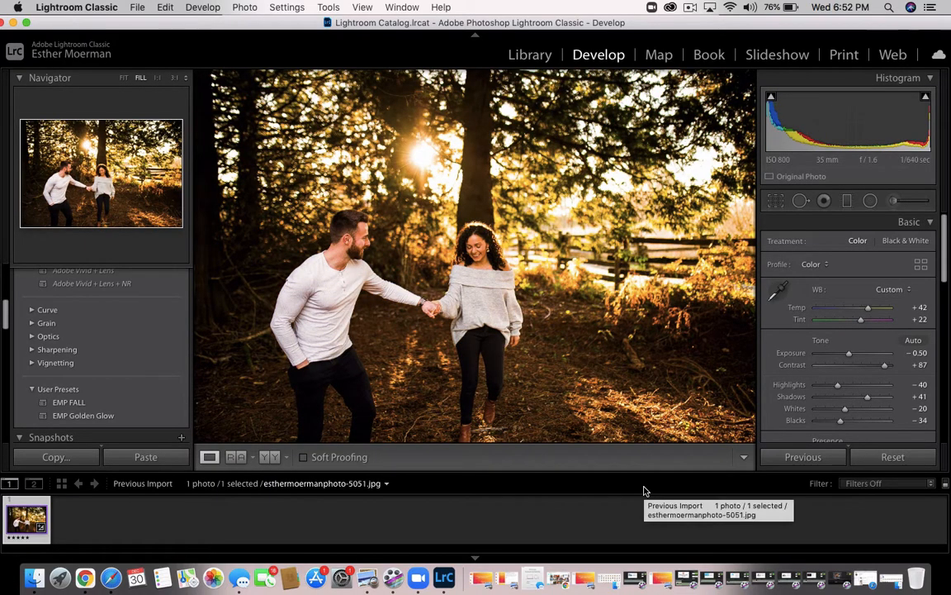
Compare the unedited and edited photo by repeatedly undoing and reapplying the pasted settings, ending with the settings applied
key("super+z")
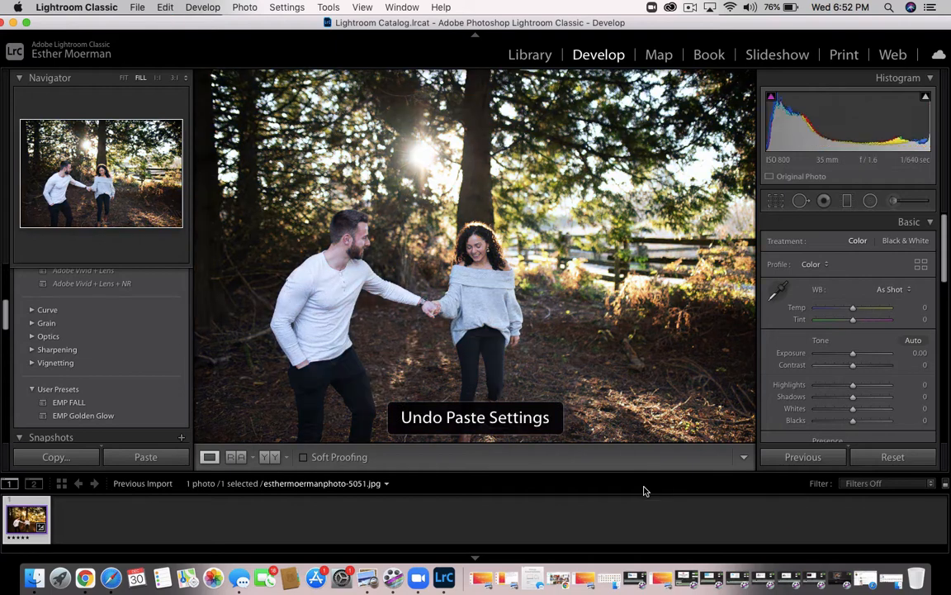
key("super+shift+v")
key("super+z")
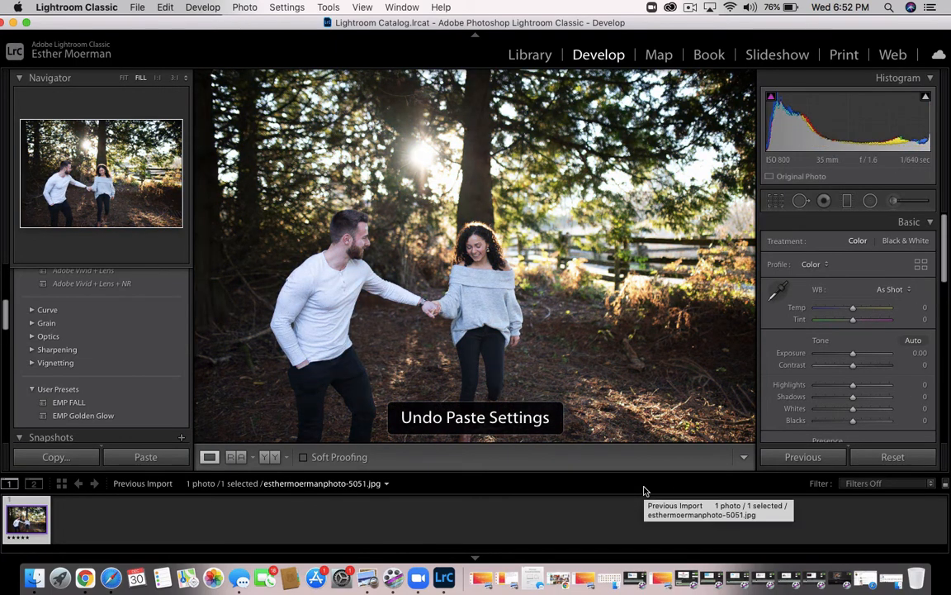
key("super+shift+v")
key("super+z")
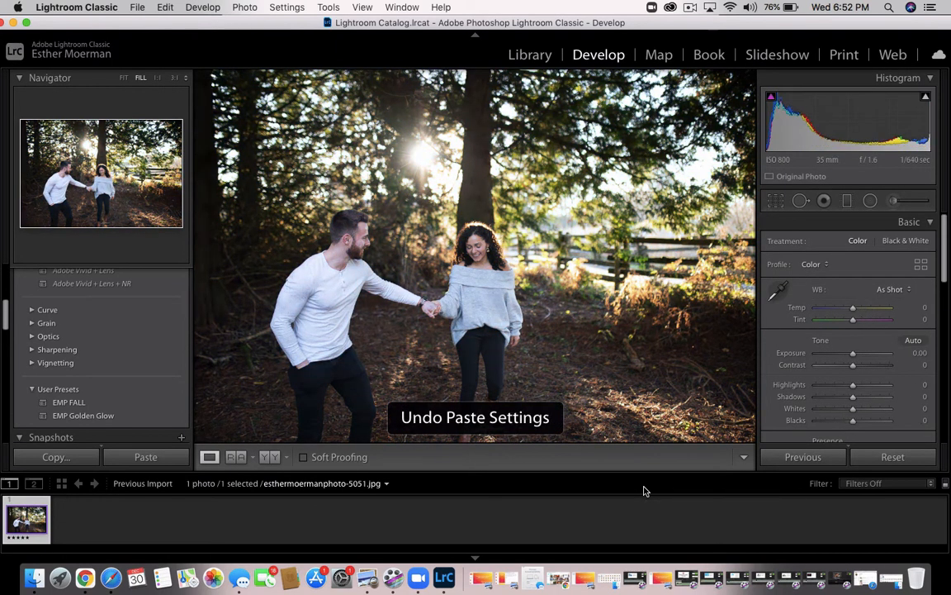
key("super+shift+v")
key("super+z")
key("super+shift+v")
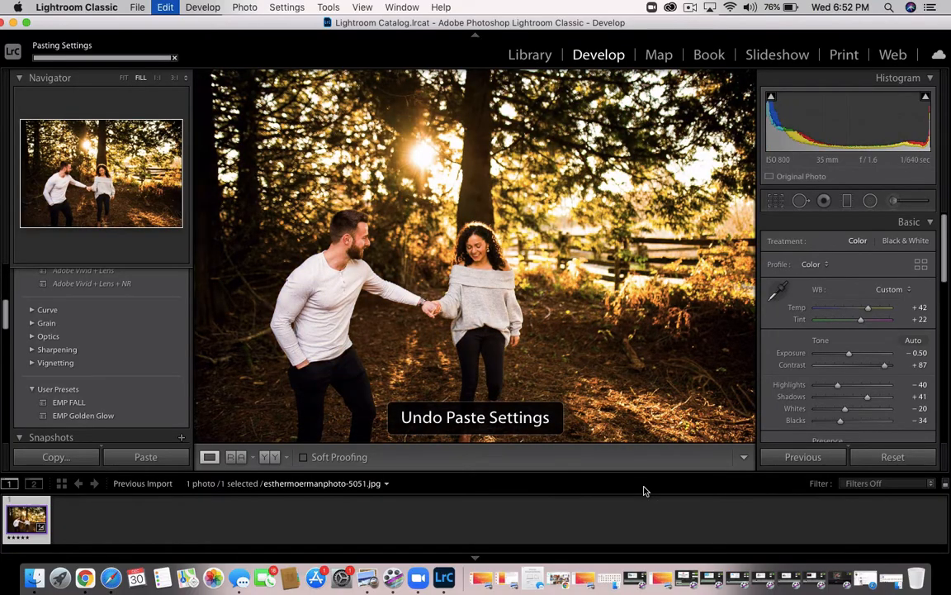
key("super+z")
key("super+shift+v")
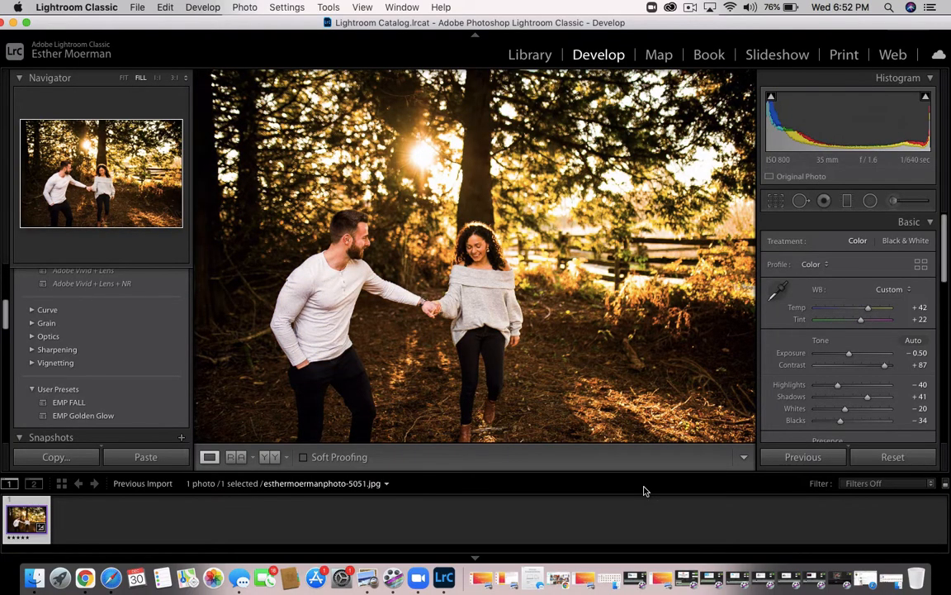